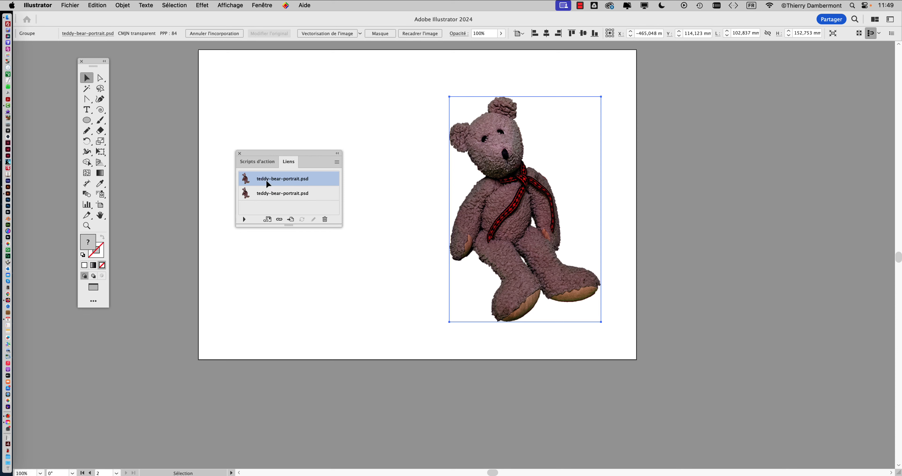
Step: Move the teddy bear image off the artboard to the empty area on its right side
mouse_move(298, 159)
left_mouse_down()
mouse_move(264, 163)
mouse_move(193, 294)
mouse_move(184, 340)
left_mouse_up()
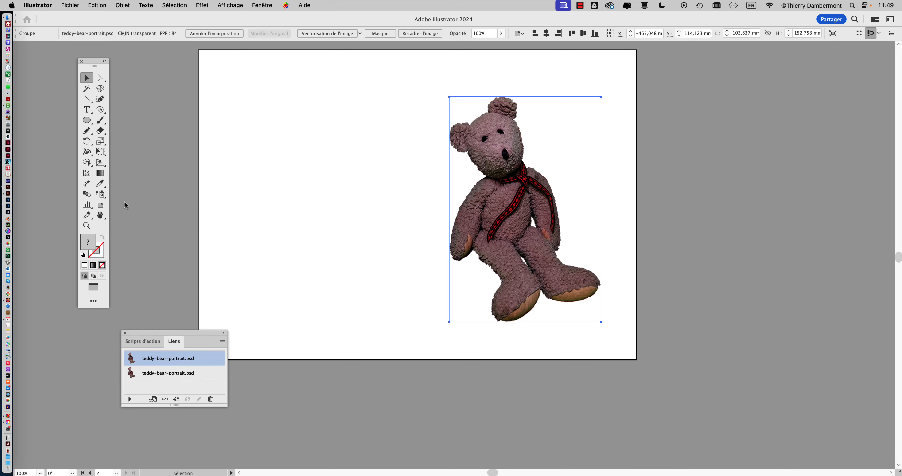
left_click(86, 121)
key("v")
left_click_drag(497, 147, 698, 148)
Step: Draw a circle about 133 mm in diameter and place it in the left half of the artboard
left_click(87, 120)
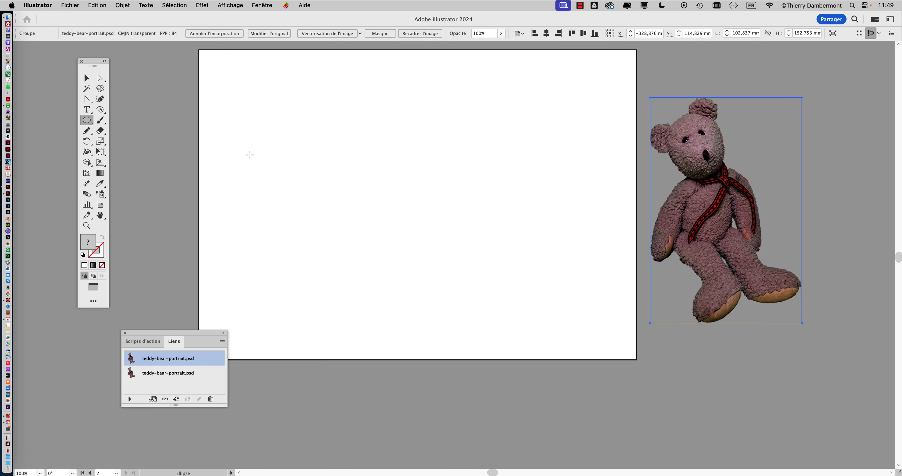
left_click_drag(242, 130, 438, 304)
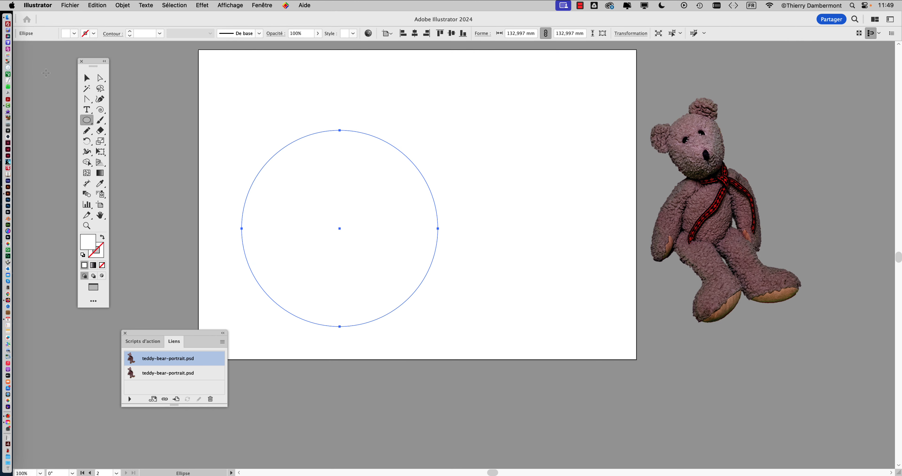
left_click(87, 76)
left_click(240, 111)
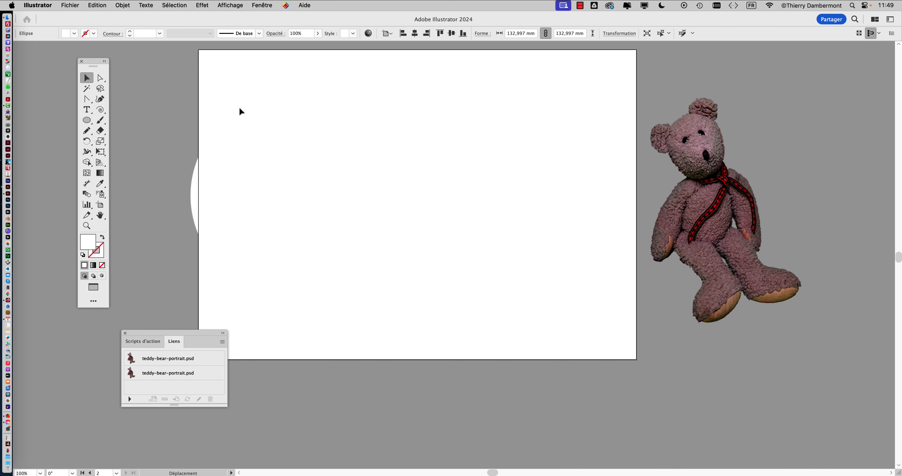
left_click(270, 108)
Step: Fill the circle with an orange swatch and create an overlapping copy offset to its right
left_click(262, 5)
scroll(342, 249, "down", 2)
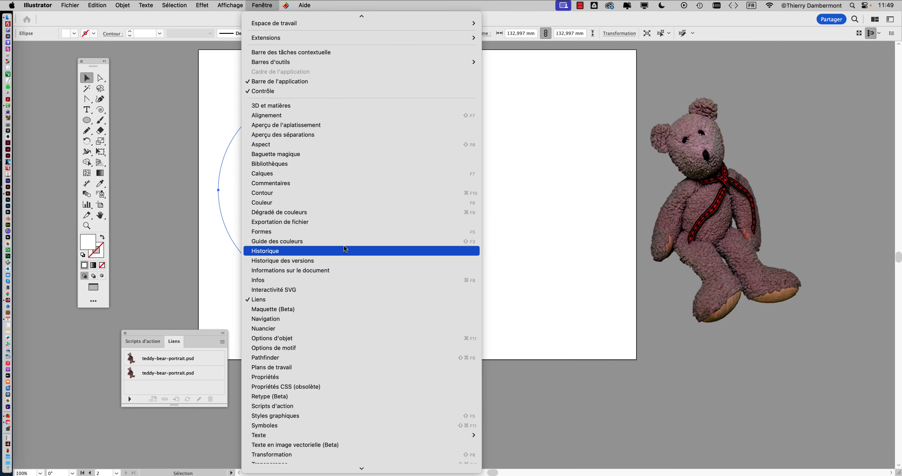
left_click(301, 328)
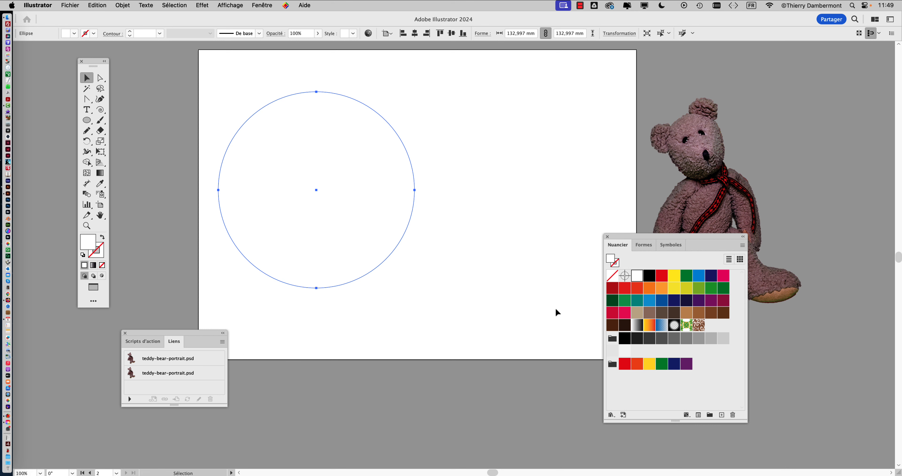
left_click(650, 288)
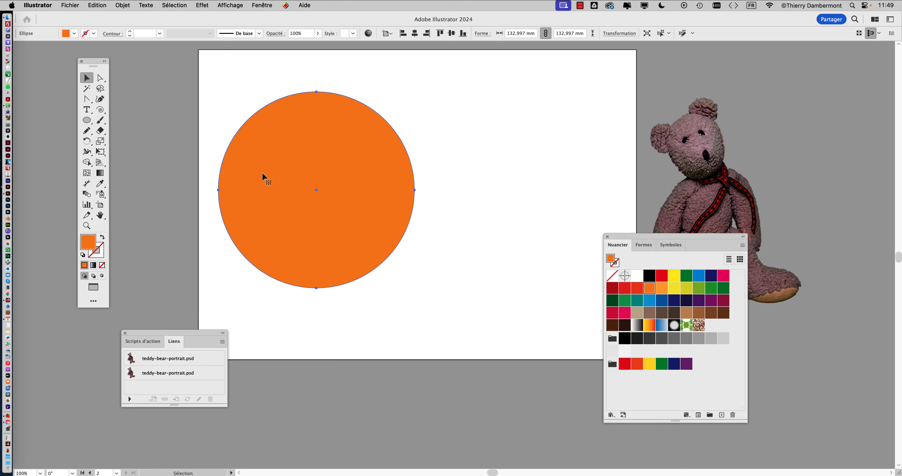
left_click_drag(263, 176, 331, 153)
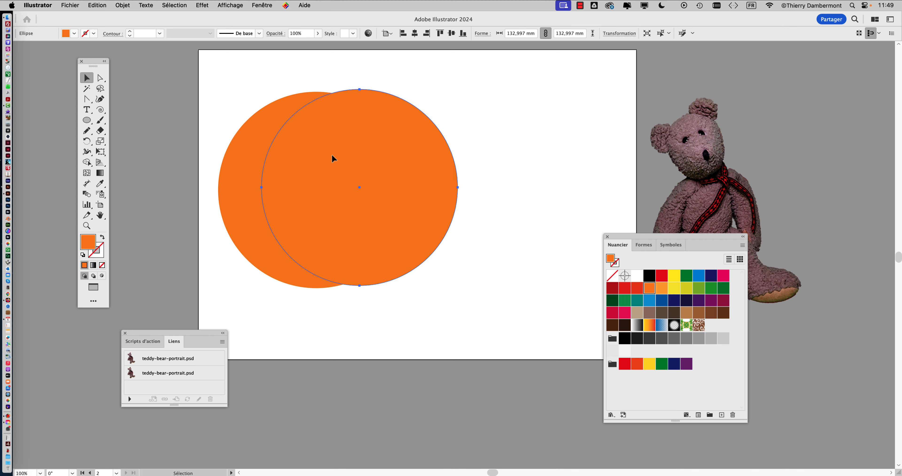
left_click_drag(332, 158, 338, 160)
Step: Subtract the front circle from the one behind it with Pathfinder to form a crescent moon
left_click_drag(205, 83, 367, 212)
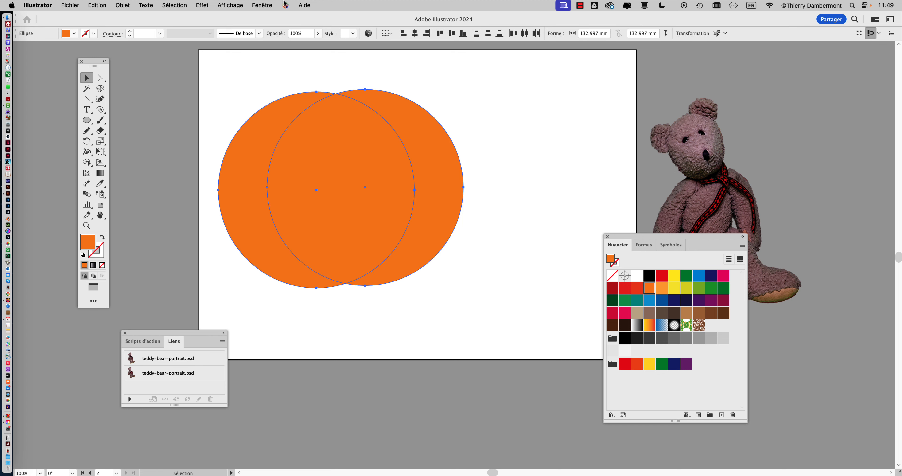
left_click(262, 5)
scroll(352, 239, "down", 1)
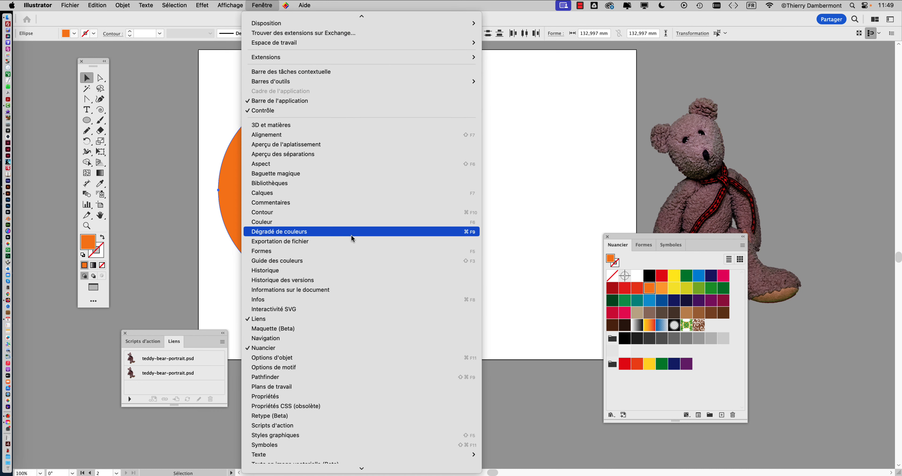
left_click(316, 375)
left_click_drag(528, 69, 514, 137)
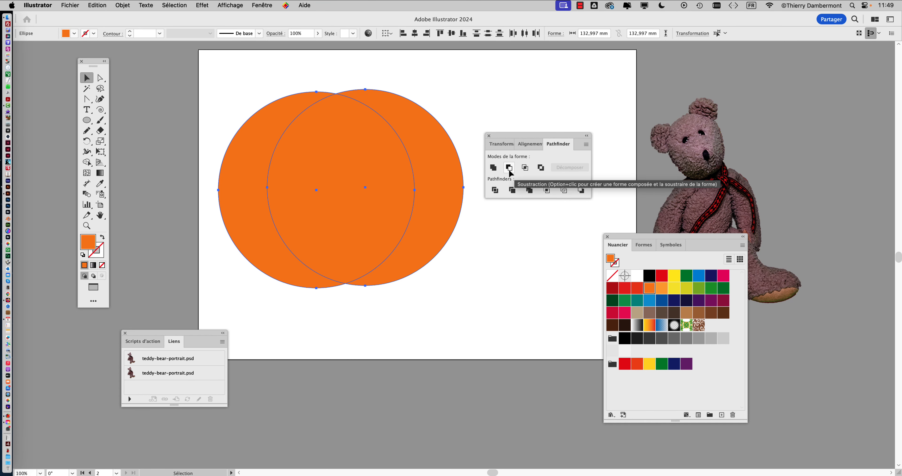
left_click(509, 173)
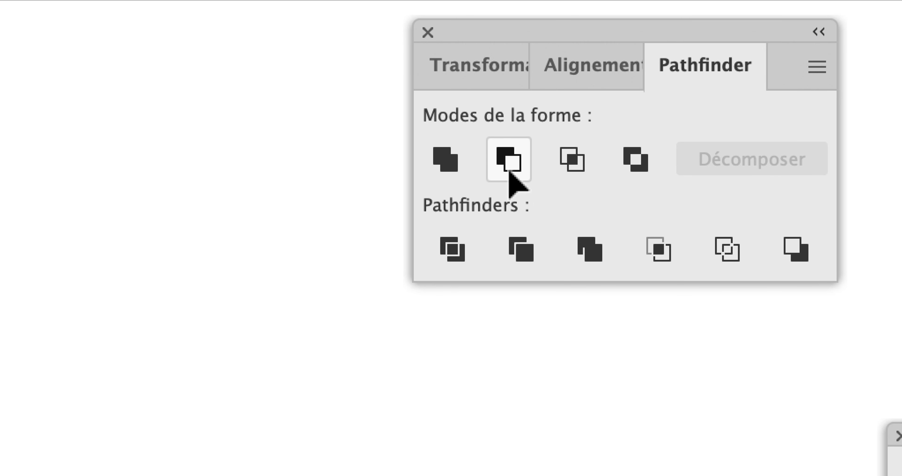
left_click(509, 170)
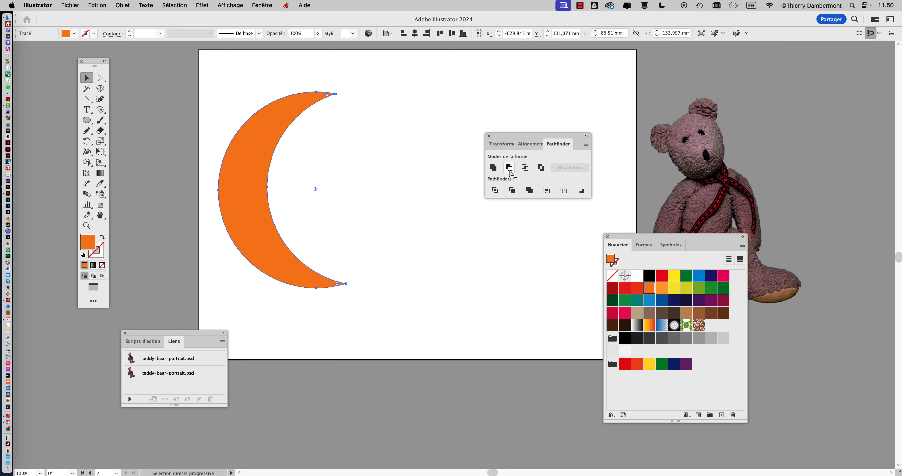
left_click_drag(508, 138, 540, 69)
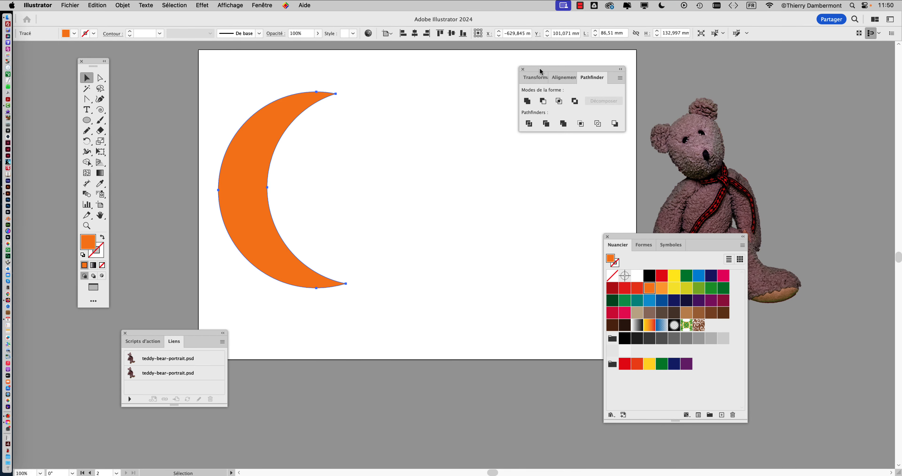
Step: Rotate the orange crescent counterclockwise so it leans back, and shift it toward the artboard's centre
left_click(469, 115)
left_click(261, 162)
left_click(101, 151)
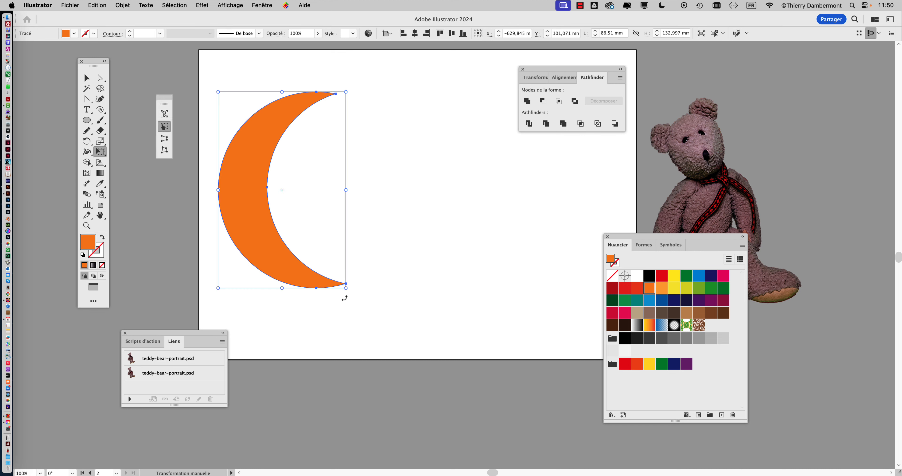
left_click_drag(346, 297, 376, 302)
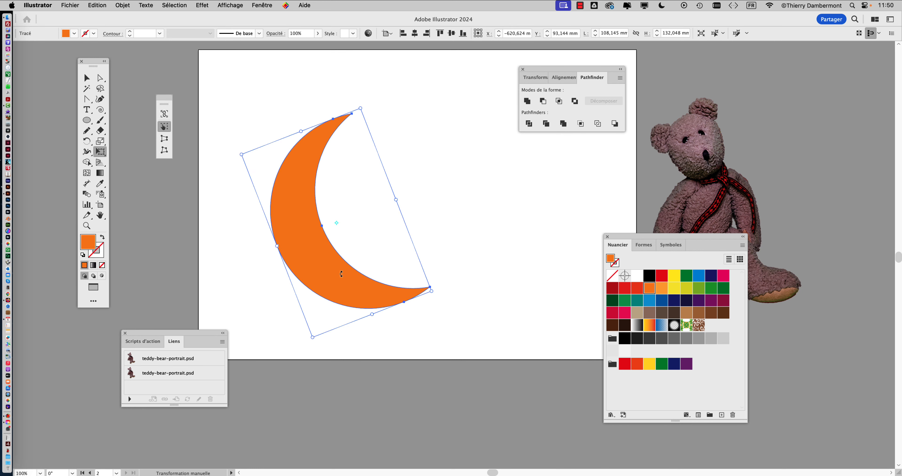
Step: Position the teddy bear behind the crescent and enlarge it to about 118 × 176 mm
left_click(87, 78)
left_click_drag(704, 202, 380, 190)
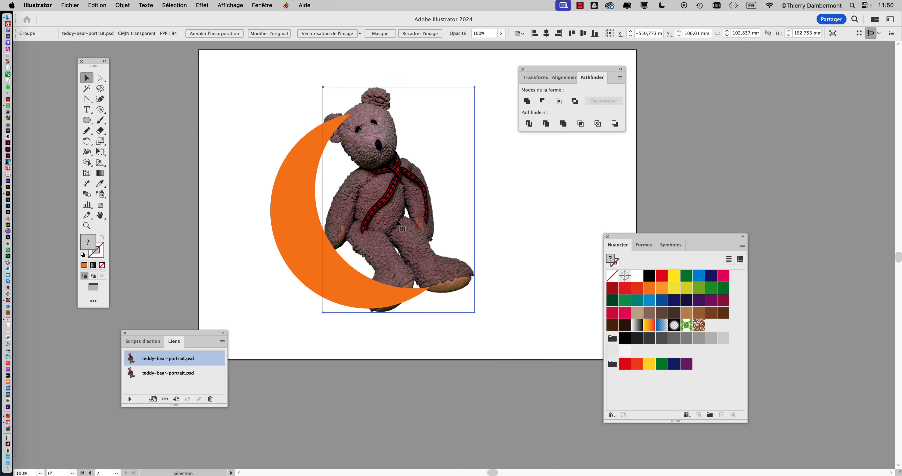
key("super+t")
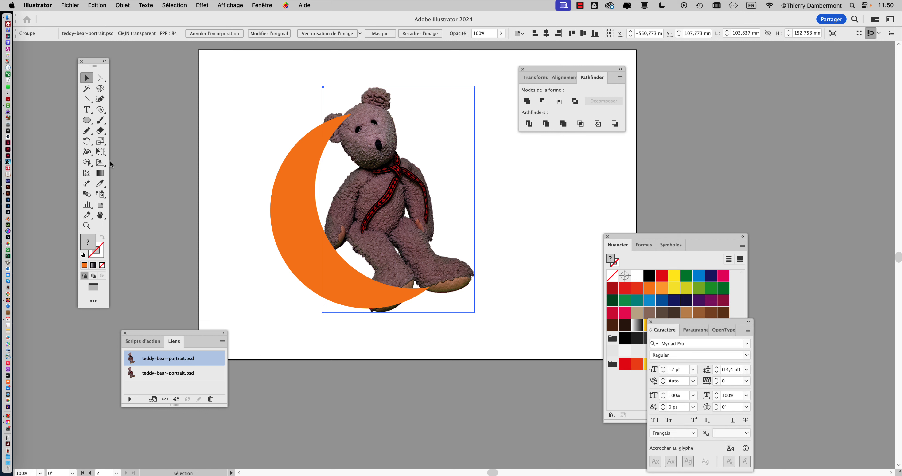
key("e")
left_click_drag(320, 88, 300, 53)
left_click_drag(371, 183, 379, 224)
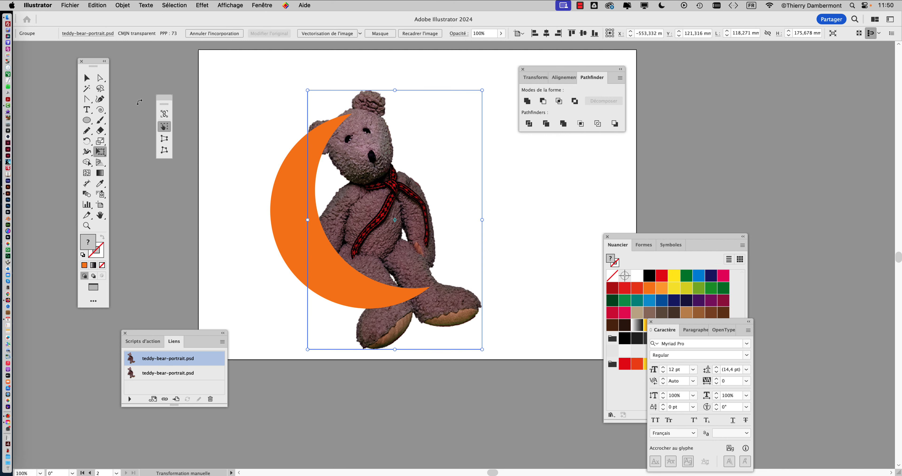
key("v")
left_click(215, 123)
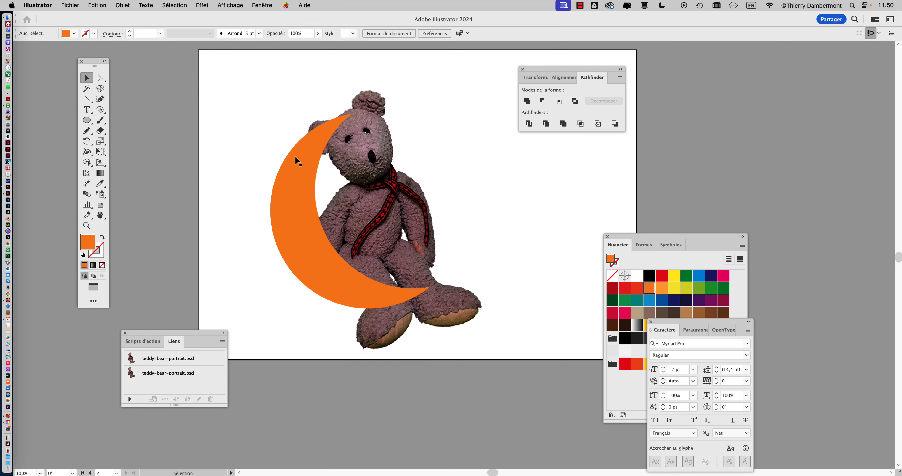
Step: Examine how the crescent overlaps the teddy bear's head, body and legs
scroll(325, 177, "down", 1)
left_click_drag(281, 186, 238, 163)
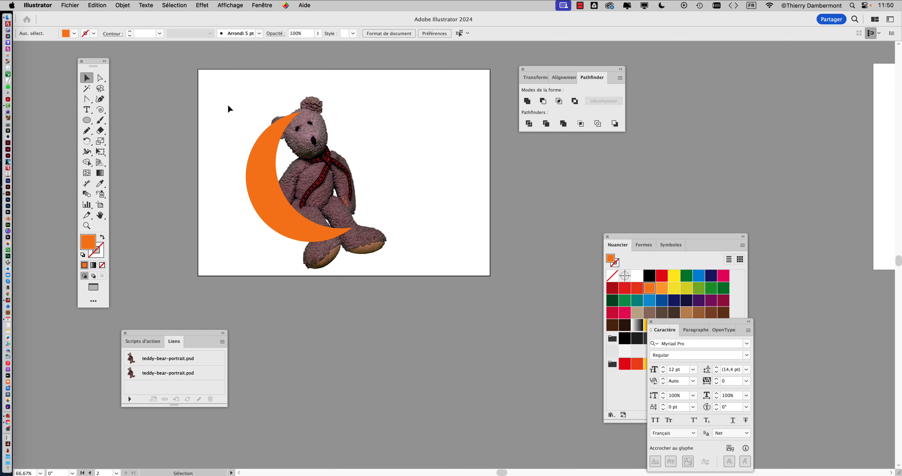
left_click_drag(228, 105, 304, 185)
left_click(439, 231)
key("super")
left_click(309, 157)
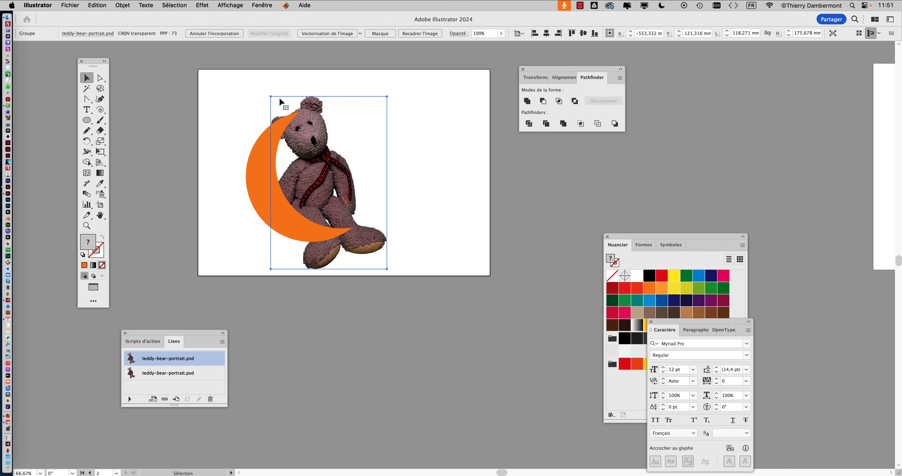
scroll(296, 115, "up", 1)
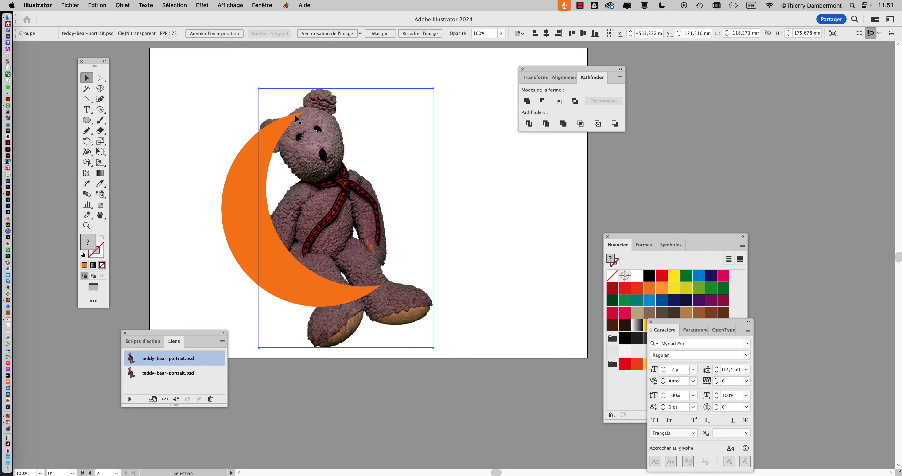
scroll(296, 118, "up", 1)
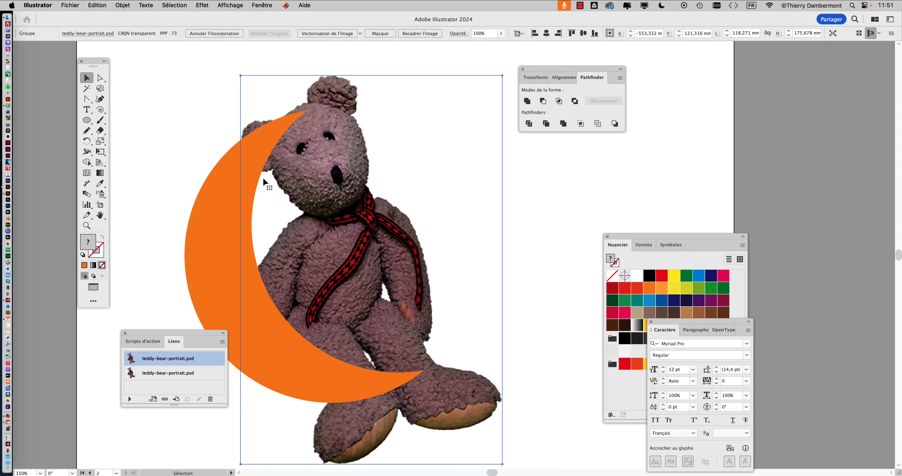
Step: Draw a horizontal line about 43 mm long across the crescent, level with the teddy bear's neck
left_click(220, 211)
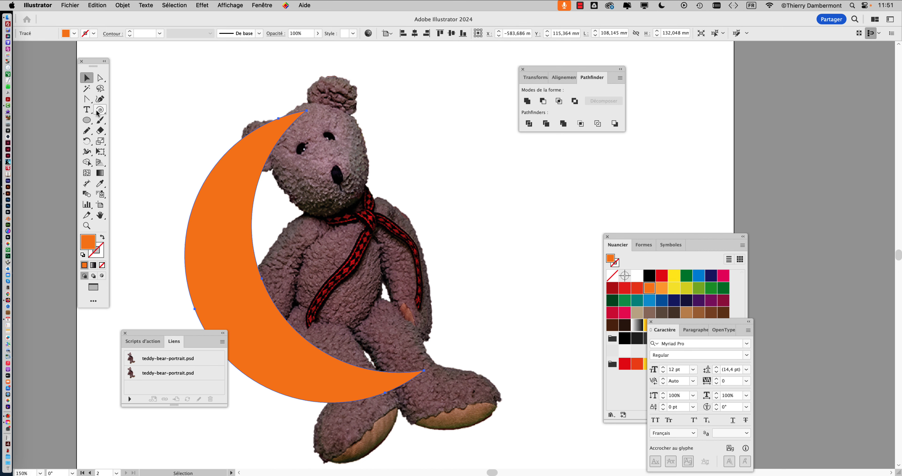
left_click(101, 131)
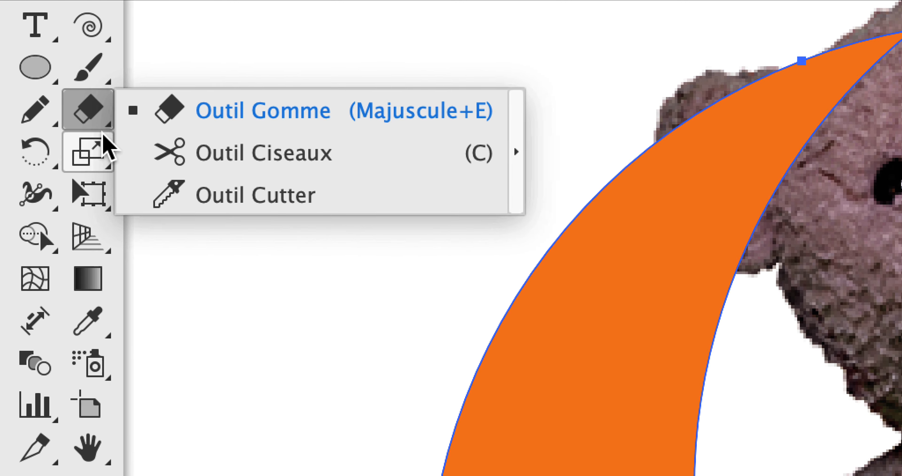
left_click(31, 72)
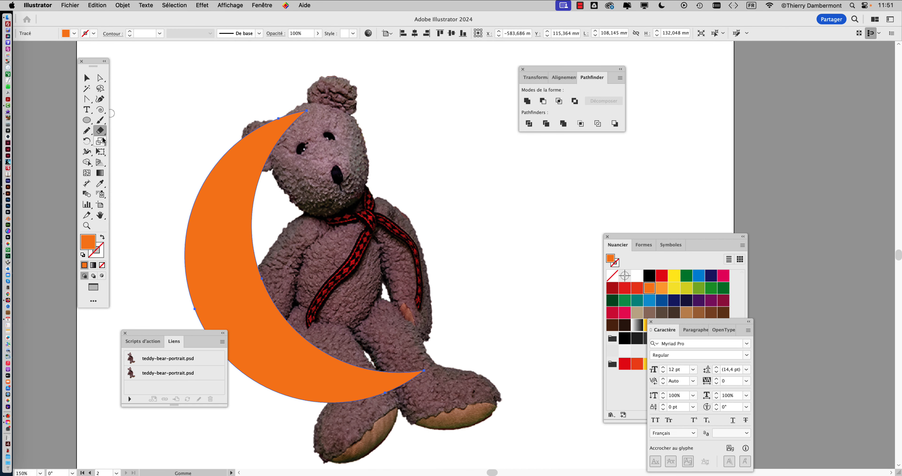
left_click(104, 112)
left_click(127, 111)
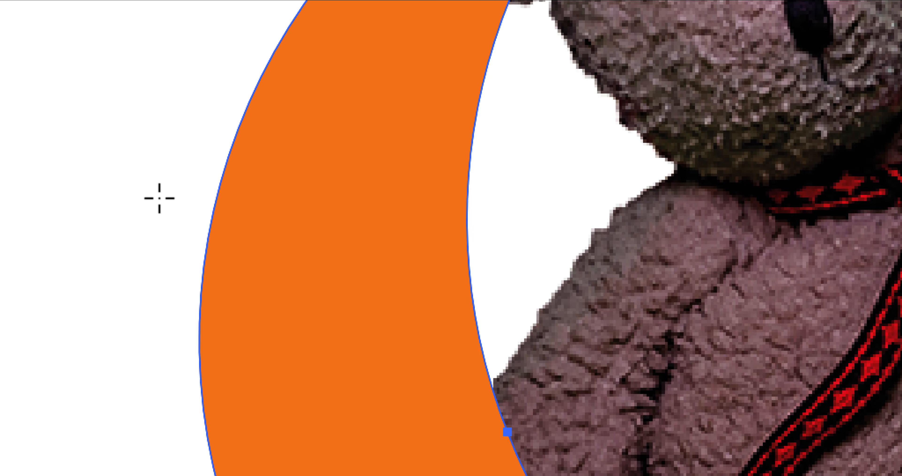
left_click_drag(159, 197, 234, 202)
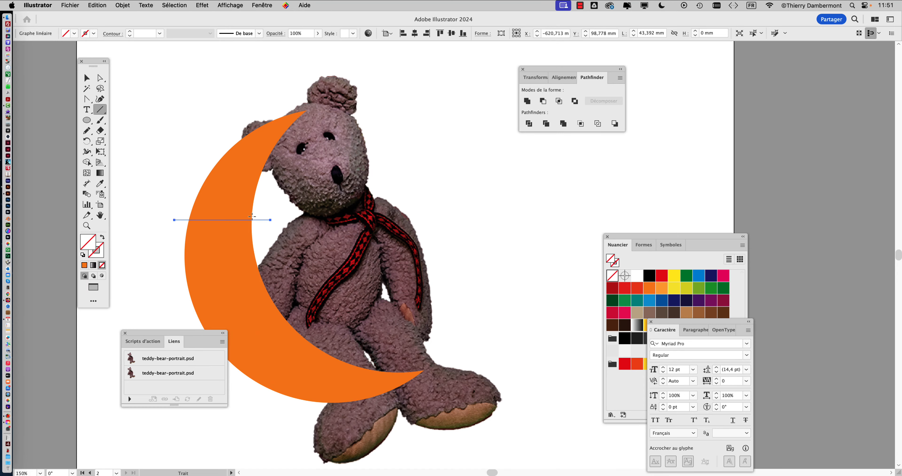
Step: Divide the crescent into two pieces along the horizontal line with Divide Objects Below
left_click(122, 5)
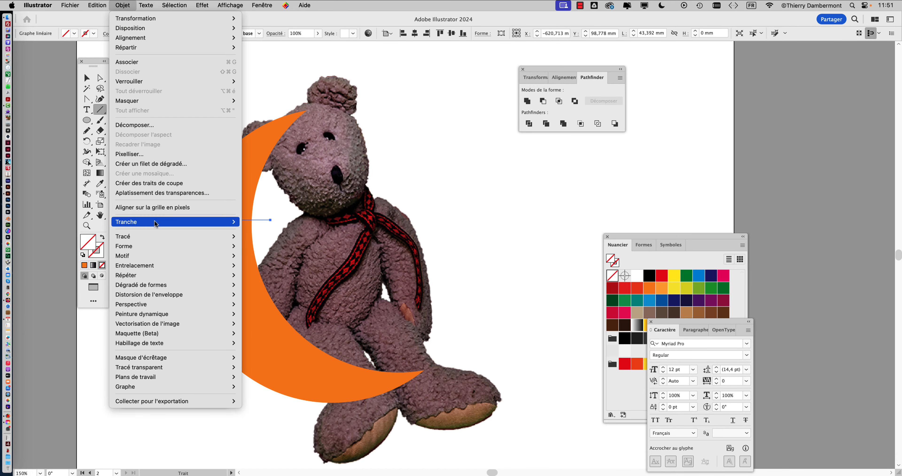
mouse_move(158, 271)
mouse_move(160, 236)
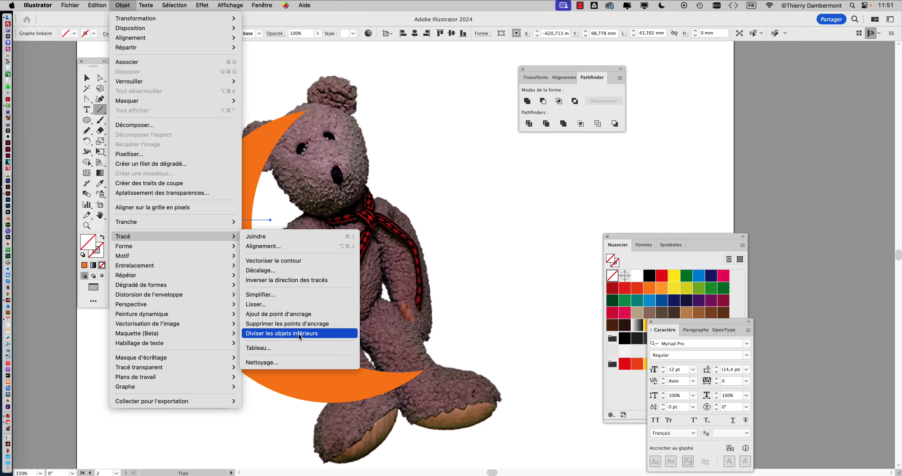
left_click(298, 333)
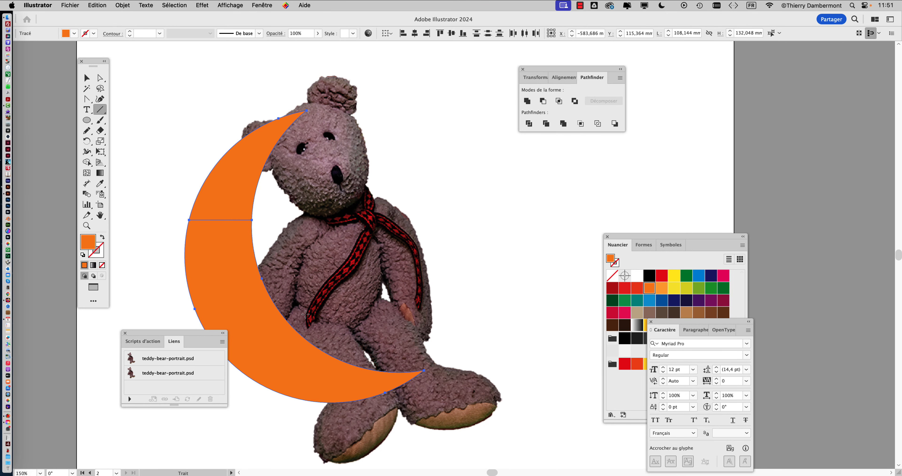
Step: Send only the upper piece of the crescent to the back, behind the teddy bear
left_click(89, 77)
left_click_drag(93, 66, 104, 81)
left_click(165, 179)
scroll(234, 238, "up", 1)
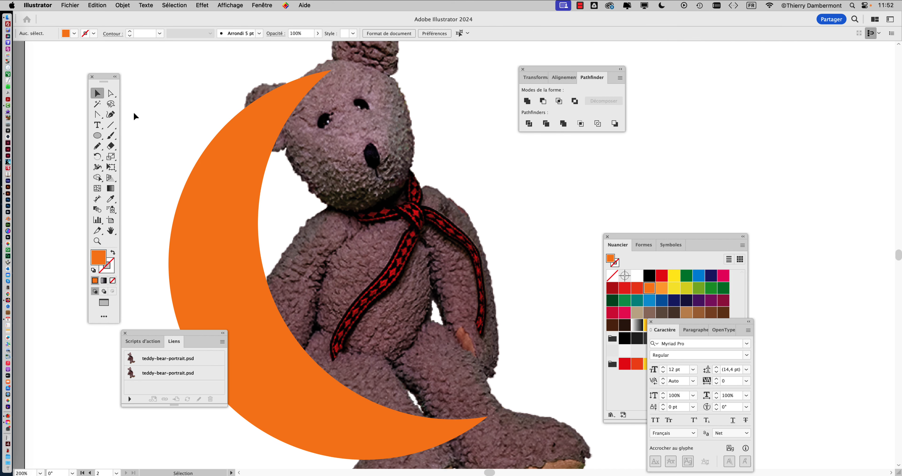
left_click(114, 93)
left_click(210, 179)
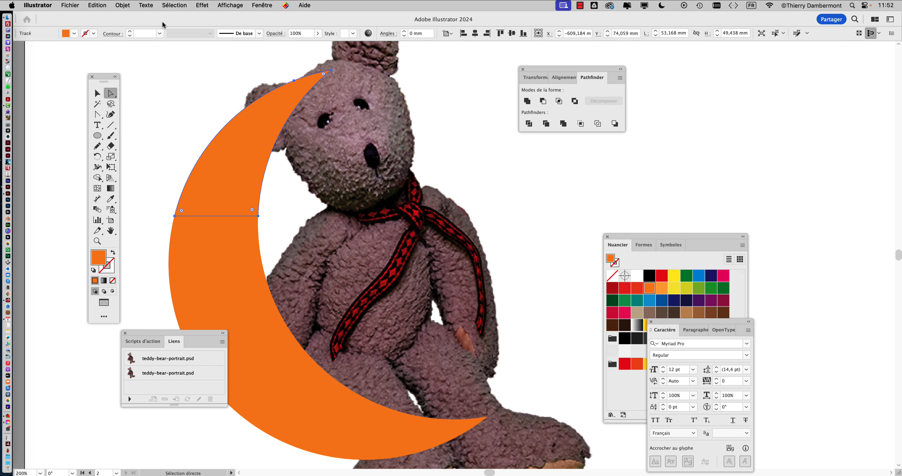
left_click(122, 5)
mouse_move(167, 32)
left_click(266, 57)
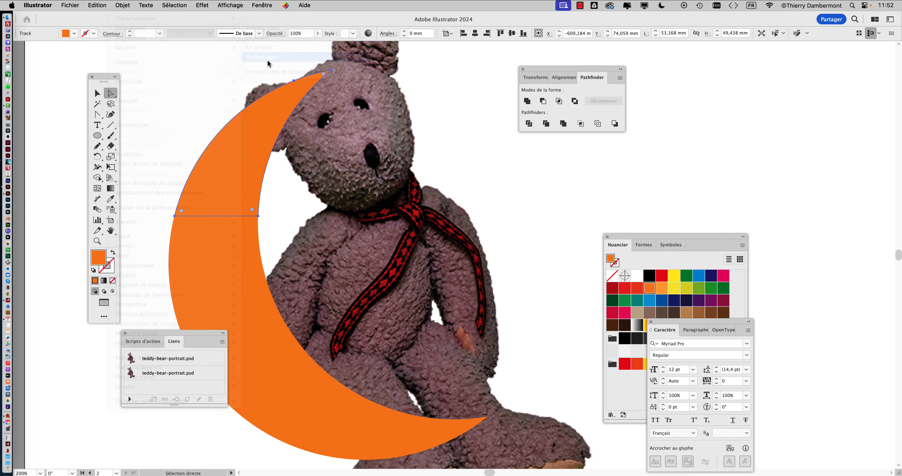
Step: Bring only the upper piece of the crescent to the front, over the teddy bear's head
left_click(98, 93)
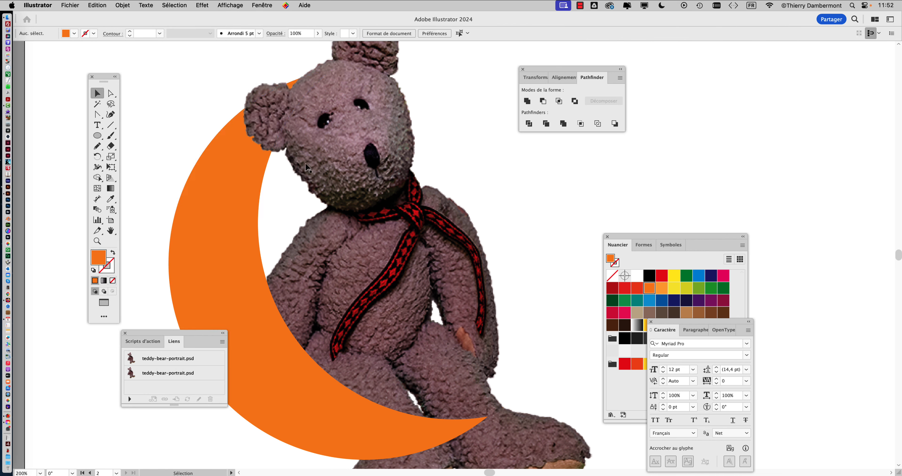
left_click(350, 175)
left_click_drag(350, 175, 417, 172)
key("super+minus")
left_click_drag(420, 177, 384, 165)
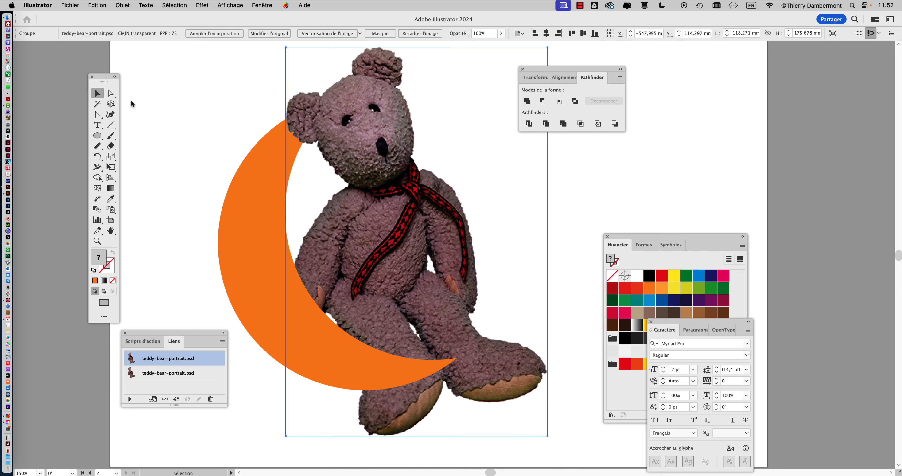
left_click(111, 93)
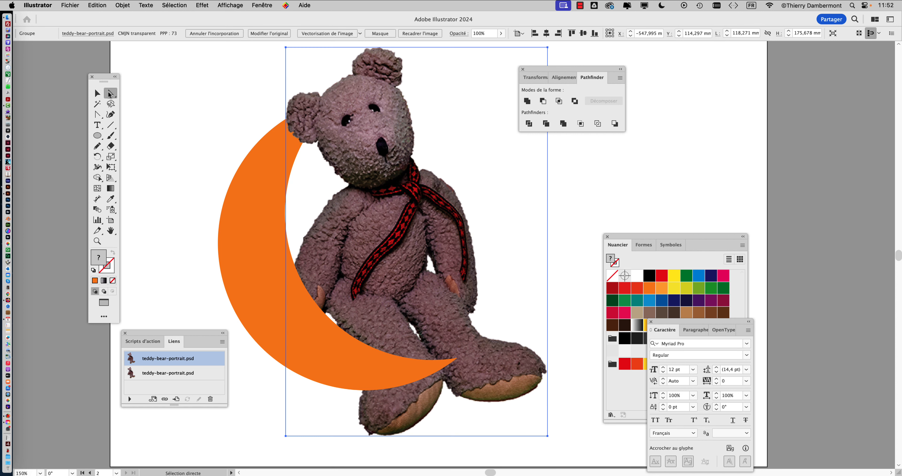
left_click_drag(111, 93, 147, 102)
left_click(247, 165)
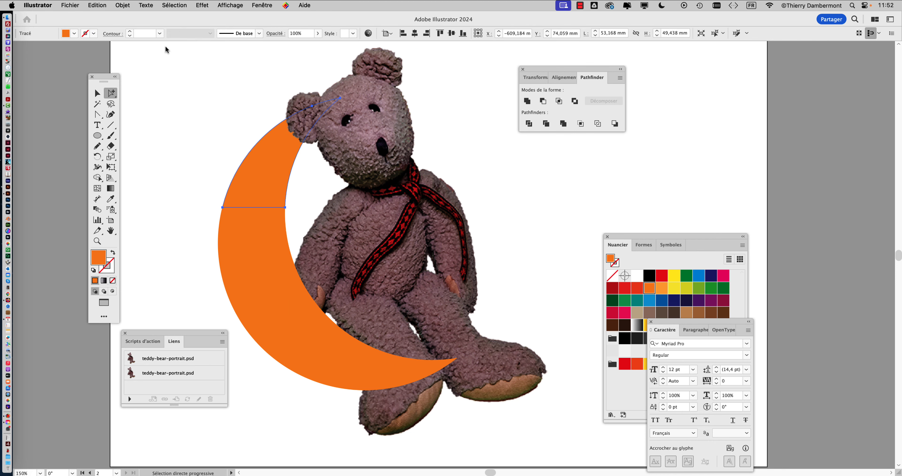
left_click(122, 5)
mouse_move(153, 31)
left_click(262, 28)
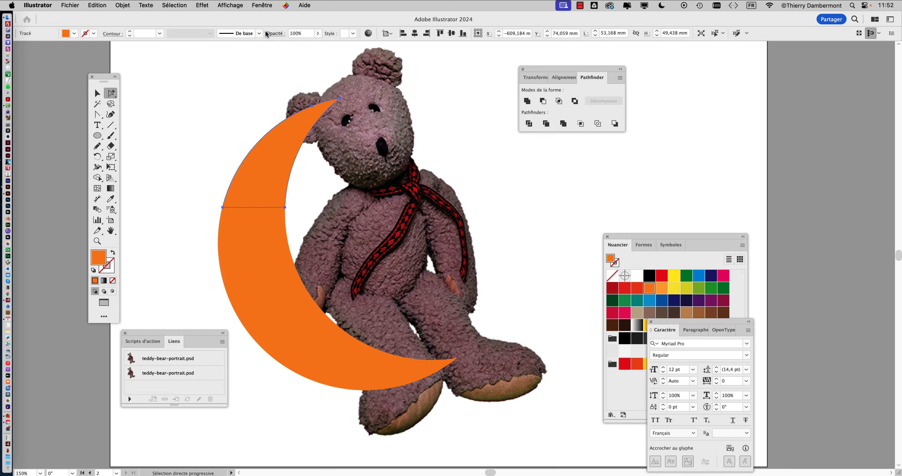
Step: Send only the lower piece of the crescent to the back, behind the teddy bear's arm and legs, and clear the selection
left_click(224, 95)
left_click(242, 157)
left_click(122, 4)
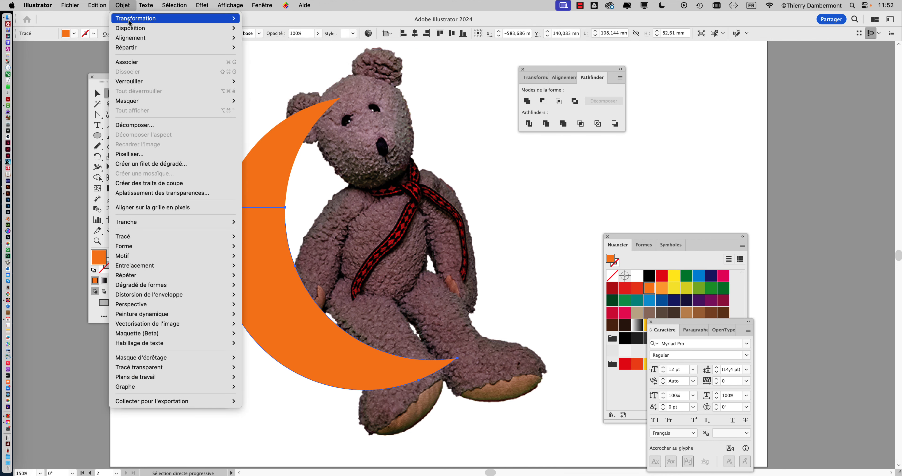
mouse_move(161, 28)
left_click(277, 58)
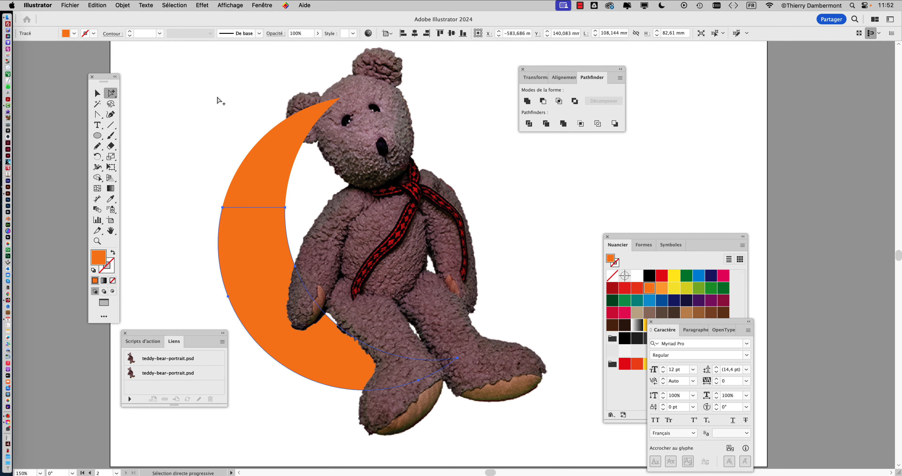
left_click(221, 100)
left_click(98, 93)
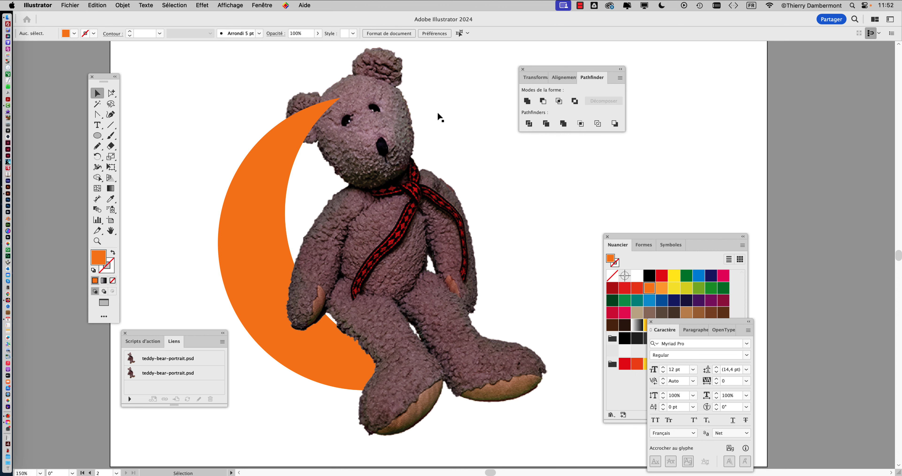
scroll(436, 111, "down", 1)
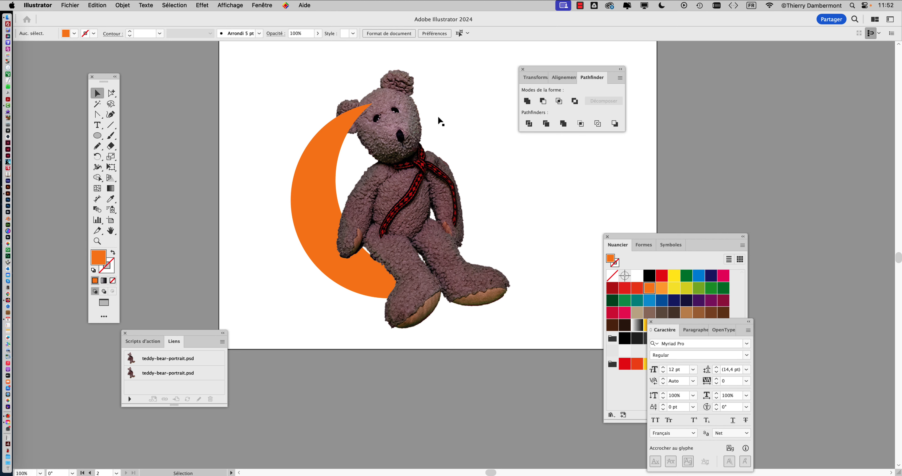